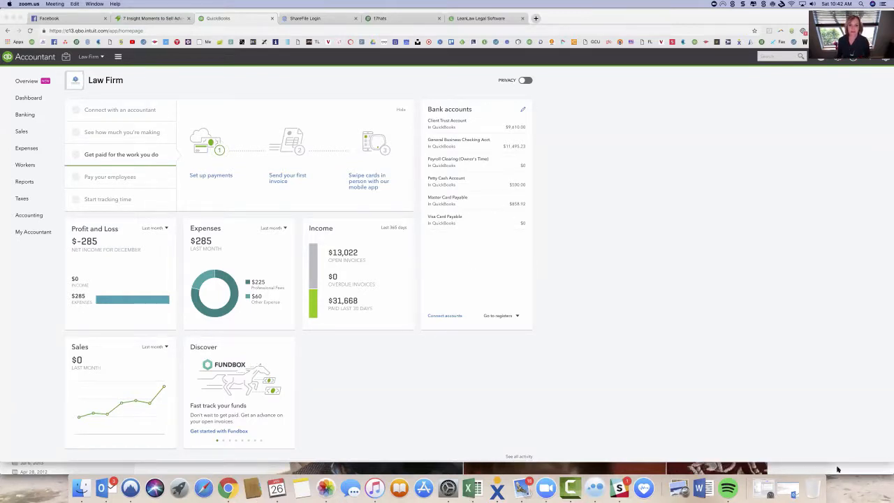
Switch to the LeanLaw website and read through the LeanLaw Accounting Pros program page, from benefits to sign-up section.
{"action": "left_click", "coordinate": [462, 19]}
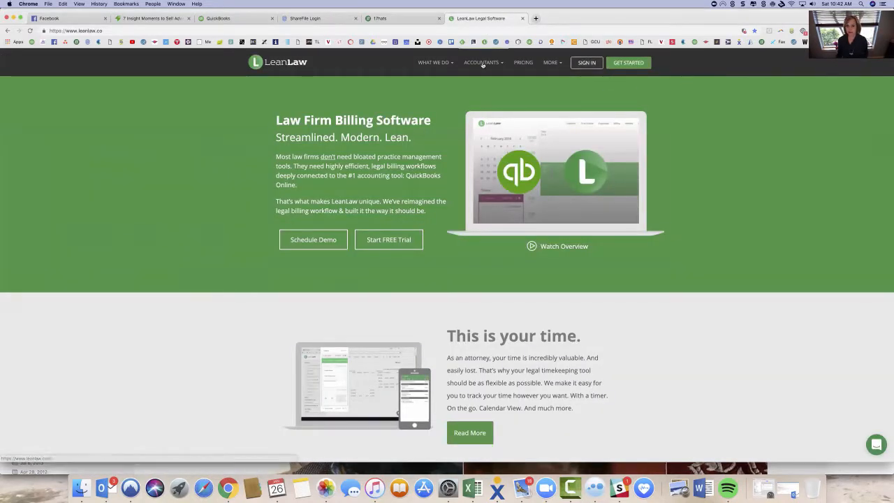
{"action": "mouse_move", "coordinate": [483, 63]}
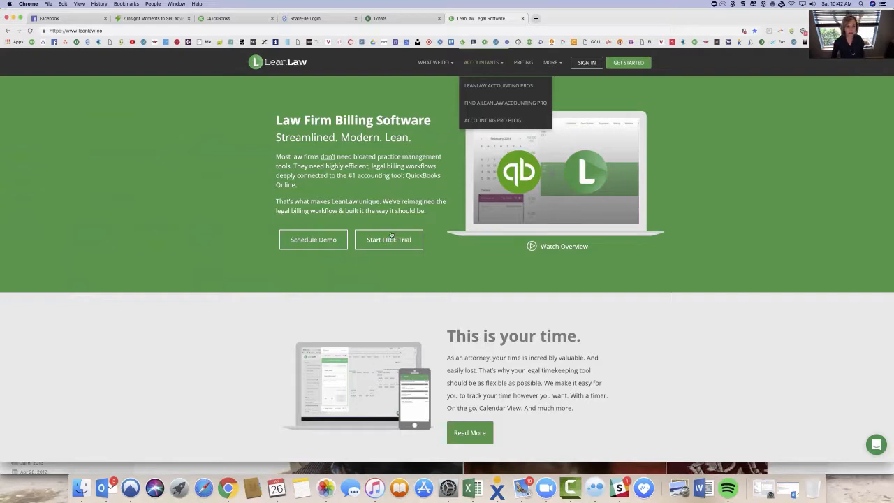
{"action": "left_click", "coordinate": [498, 85]}
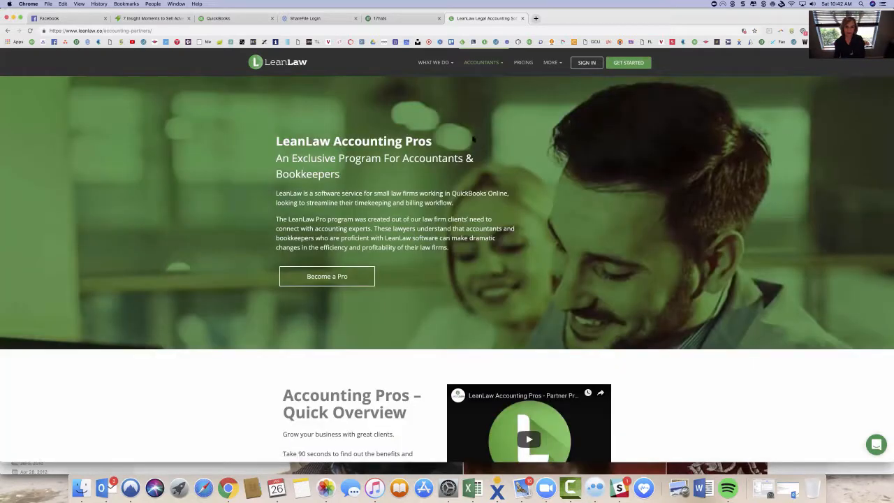
{"action": "scroll", "coordinate": [473, 140], "scroll_direction": "down", "scroll_amount": 5}
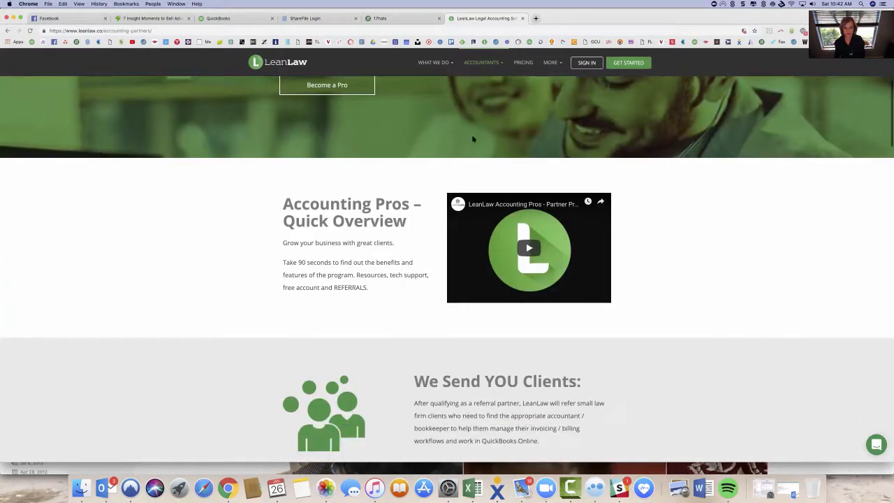
{"action": "scroll", "coordinate": [645, 231], "scroll_direction": "down", "scroll_amount": 5}
{"action": "scroll", "coordinate": [645, 231], "scroll_direction": "down", "scroll_amount": 7}
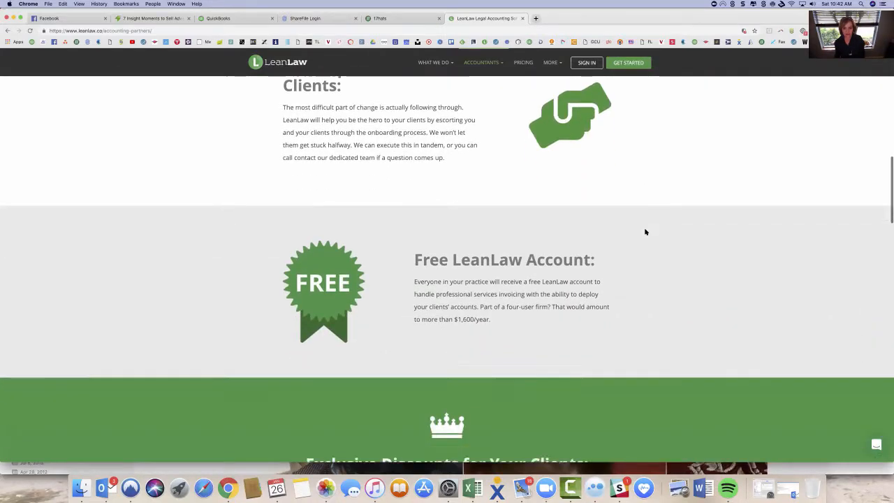
{"action": "scroll", "coordinate": [645, 232], "scroll_direction": "down", "scroll_amount": 3}
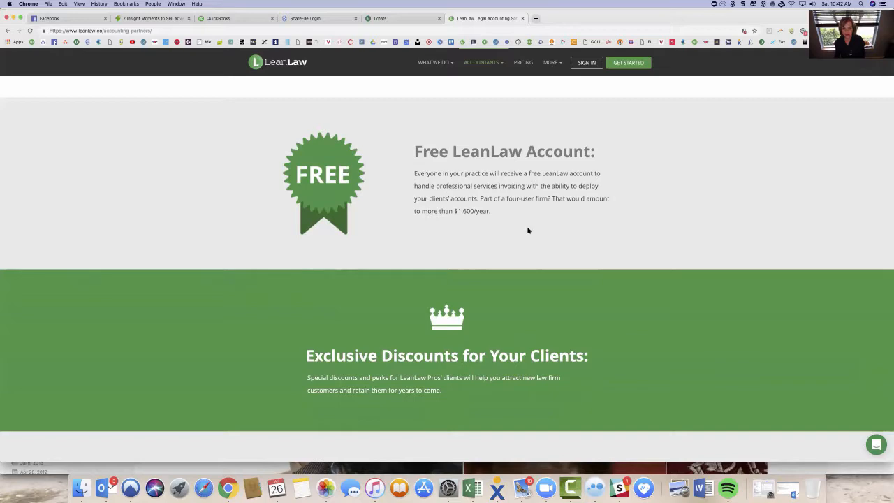
{"action": "scroll", "coordinate": [539, 227], "scroll_direction": "down", "scroll_amount": 7}
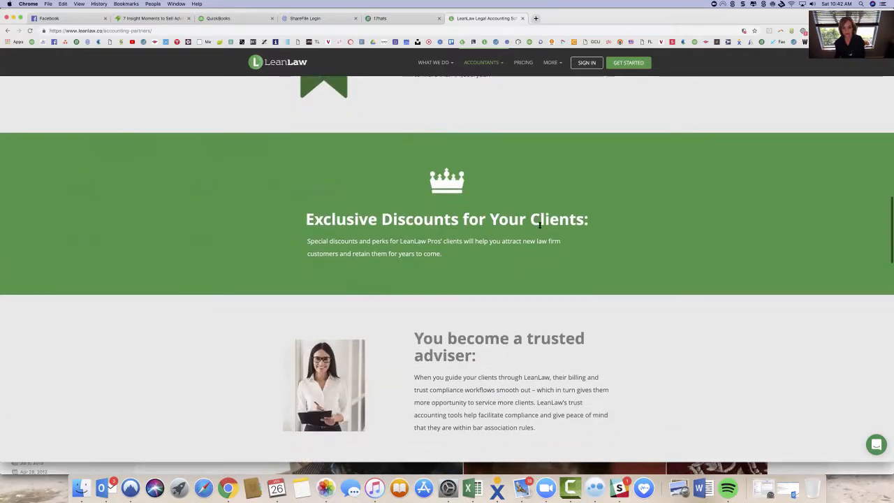
{"action": "scroll", "coordinate": [539, 226], "scroll_direction": "down", "scroll_amount": 4}
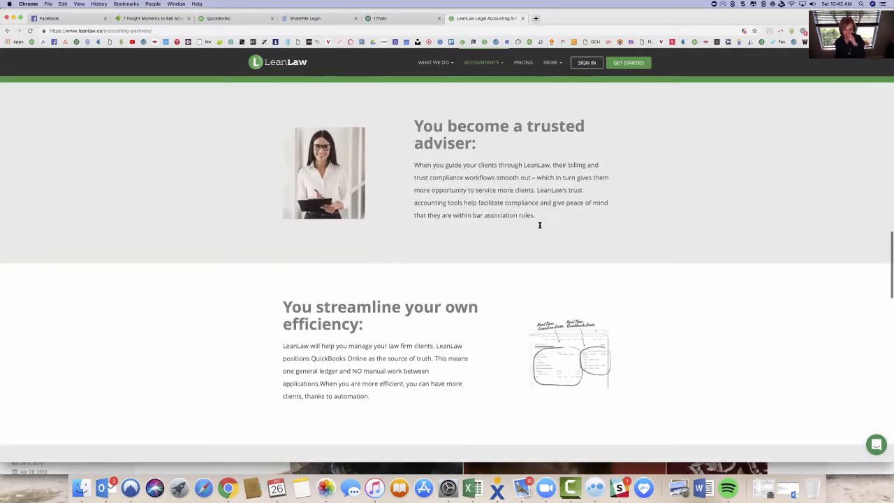
{"action": "scroll", "coordinate": [539, 227], "scroll_direction": "down", "scroll_amount": 9}
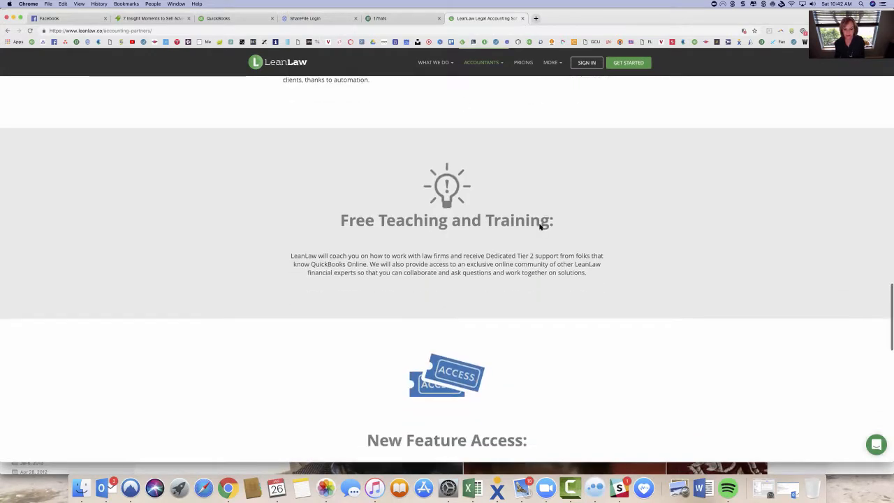
{"action": "scroll", "coordinate": [539, 227], "scroll_direction": "down", "scroll_amount": 7}
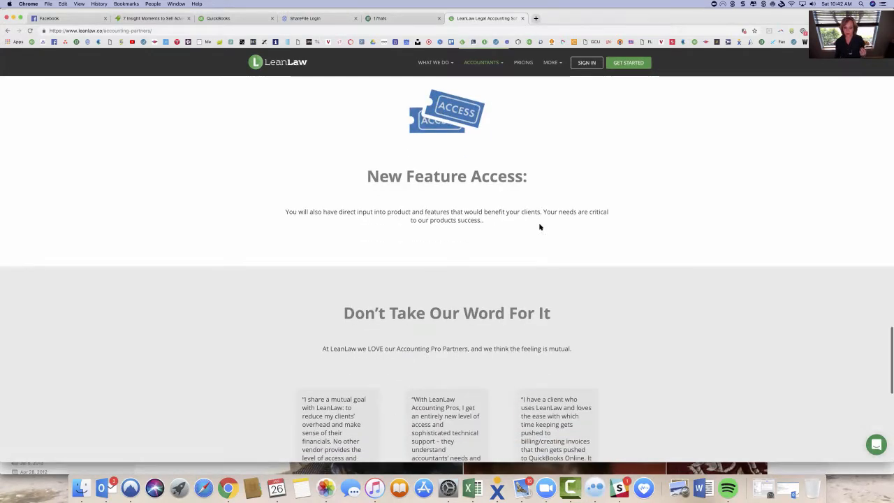
{"action": "scroll", "coordinate": [539, 227], "scroll_direction": "down", "scroll_amount": 6}
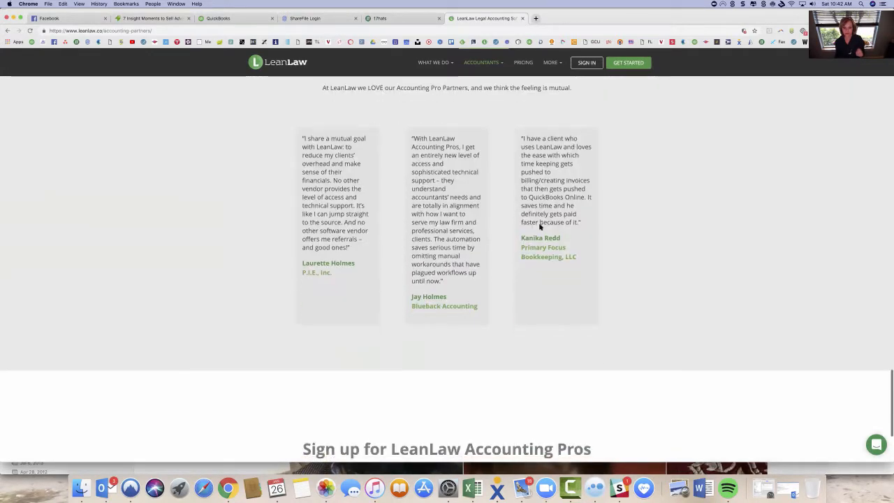
{"action": "scroll", "coordinate": [539, 227], "scroll_direction": "down", "scroll_amount": 3}
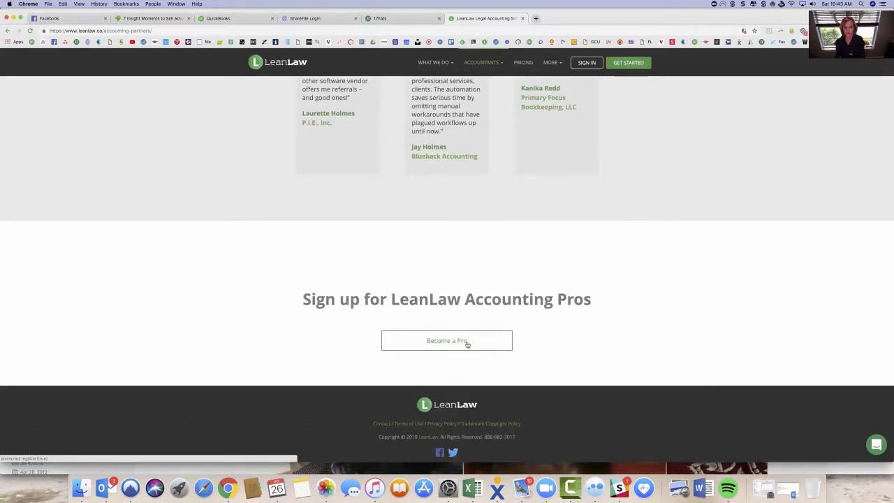
Sign in to LeanLaw and view the Starting Tab choices in the personal info settings.
{"action": "left_click", "coordinate": [586, 63]}
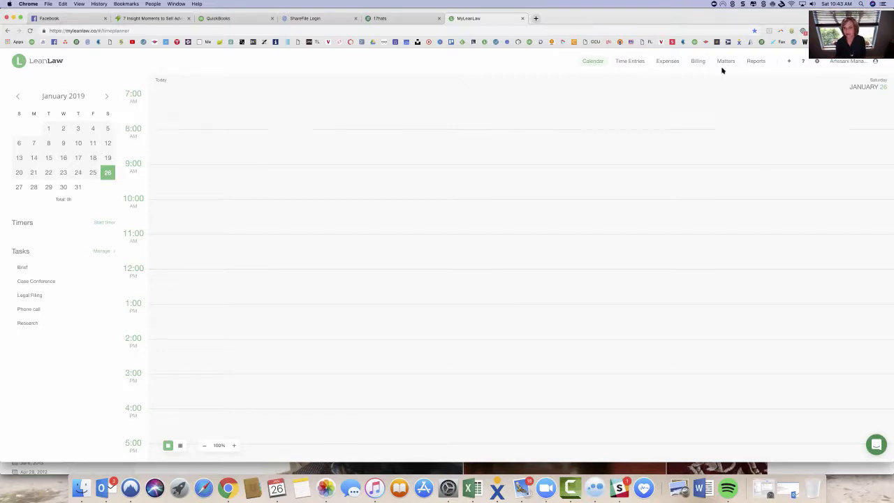
{"action": "left_click", "coordinate": [817, 62]}
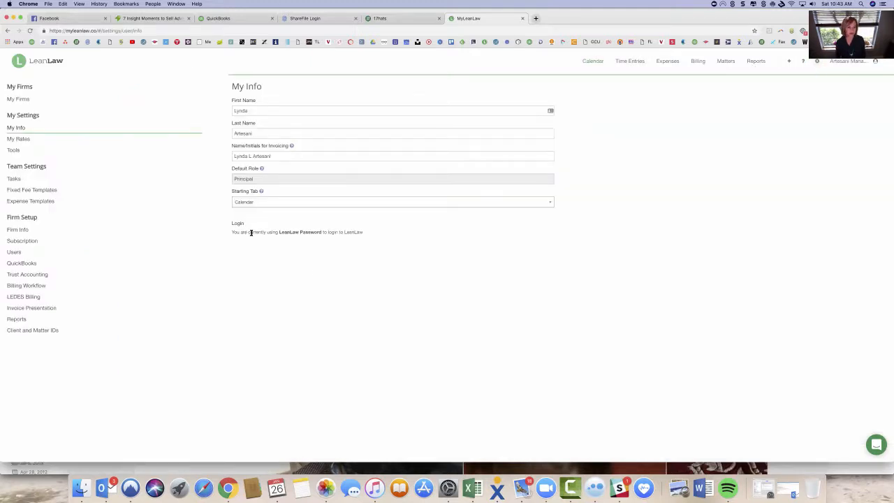
{"action": "left_click", "coordinate": [552, 202]}
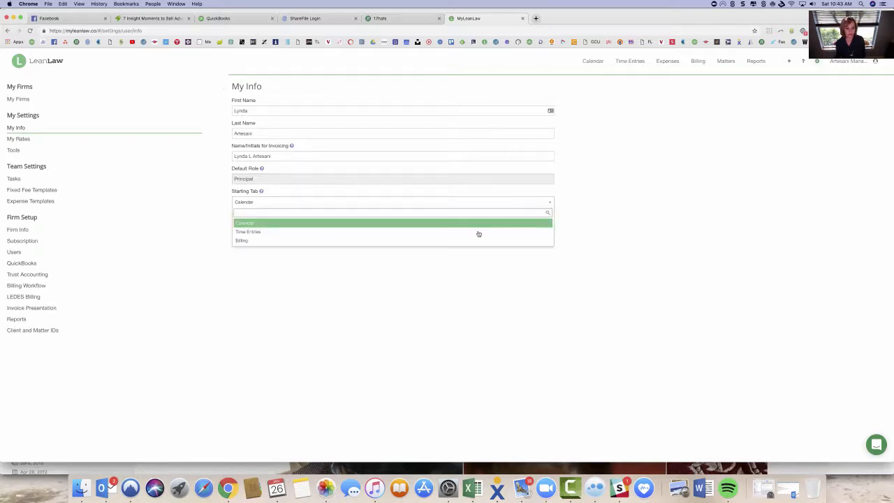
Set up a new client firm named "Law Firm" with 1 expected seat.
{"action": "left_click", "coordinate": [39, 99]}
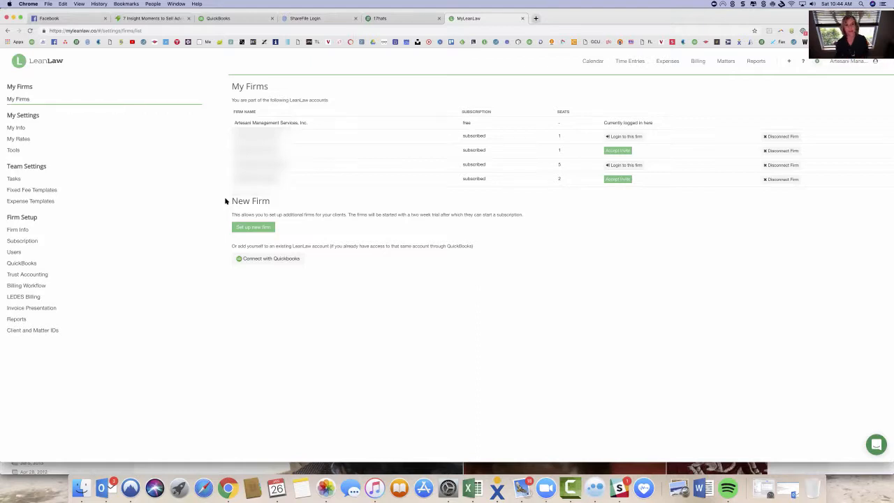
{"action": "left_click", "coordinate": [248, 228]}
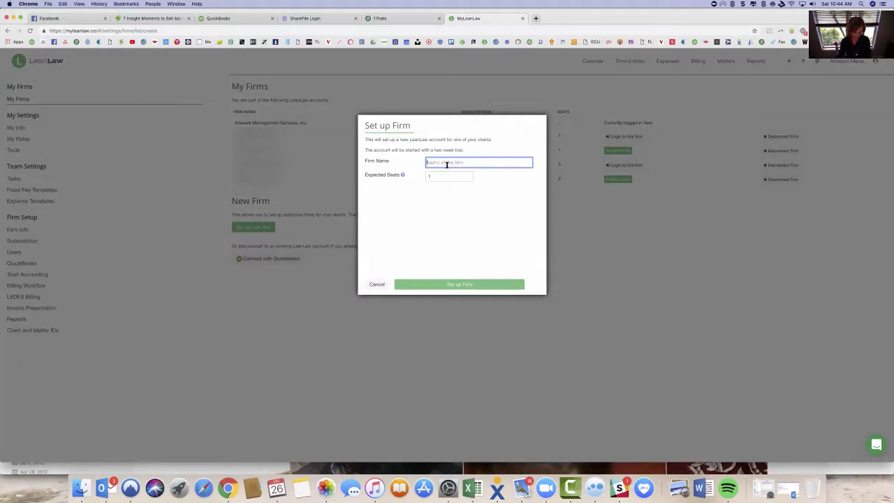
{"action": "type", "text": "Law Firm"}
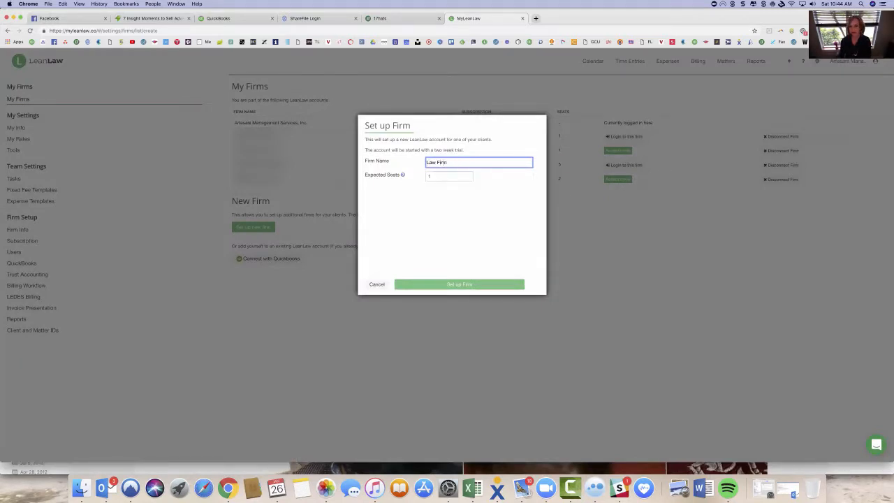
{"action": "left_click", "coordinate": [421, 288]}
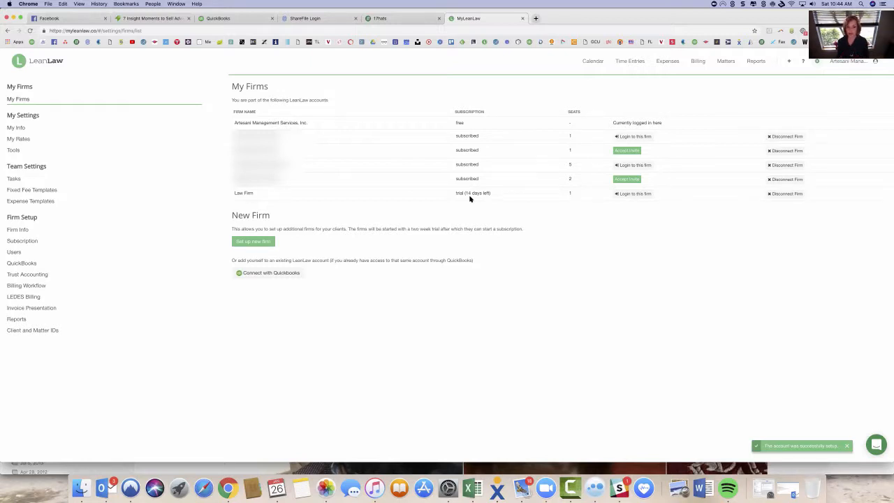
Log in to the new Law Firm account and look through its Expenses, Billing and Matters pages.
{"action": "left_click", "coordinate": [626, 193]}
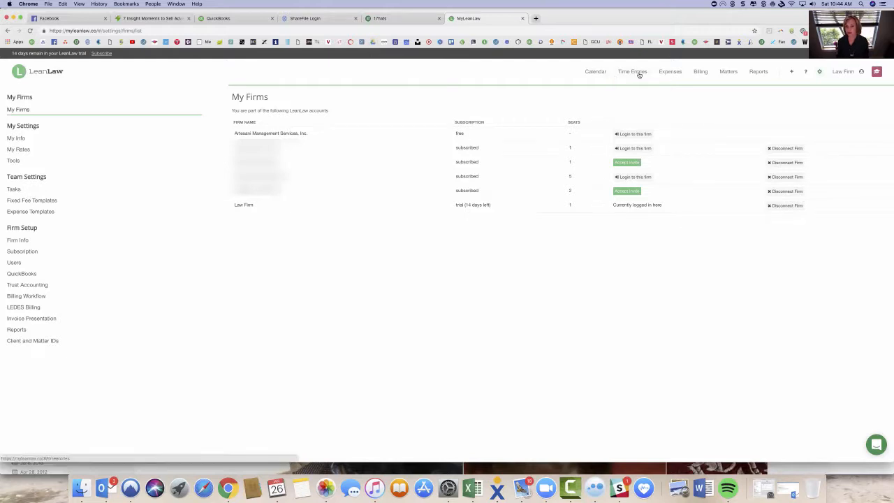
{"action": "left_click", "coordinate": [671, 73]}
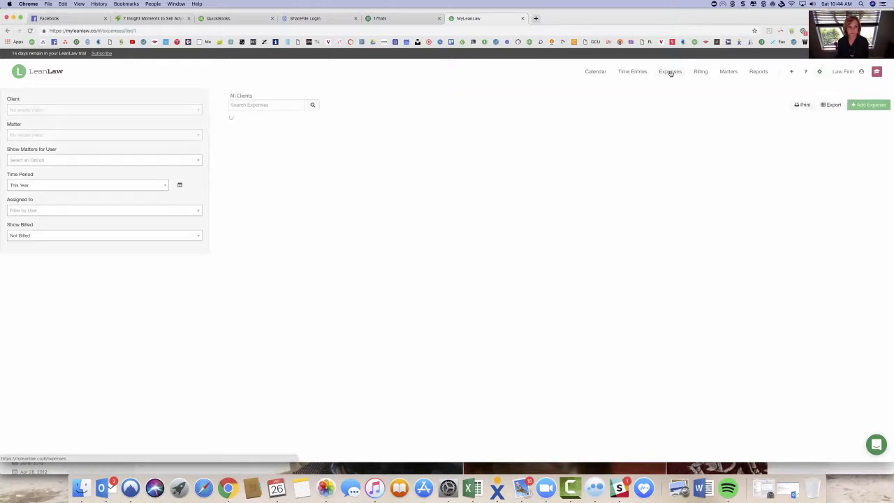
{"action": "left_click", "coordinate": [698, 72]}
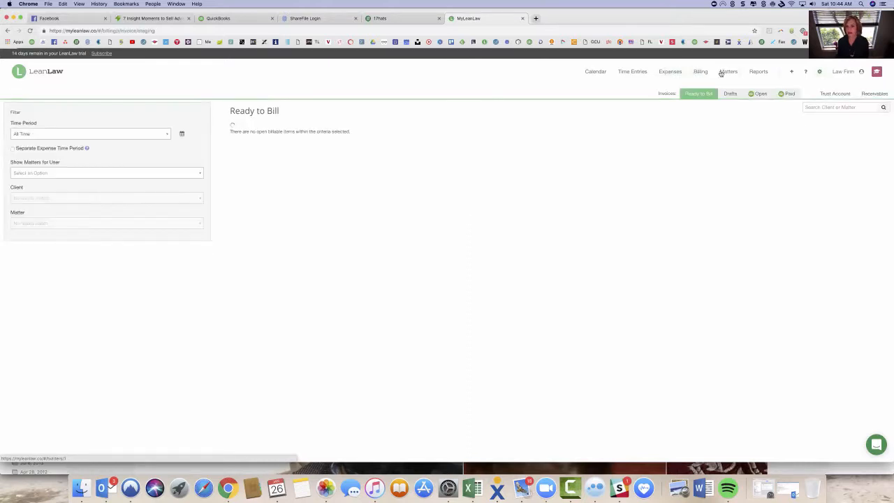
{"action": "left_click", "coordinate": [720, 72]}
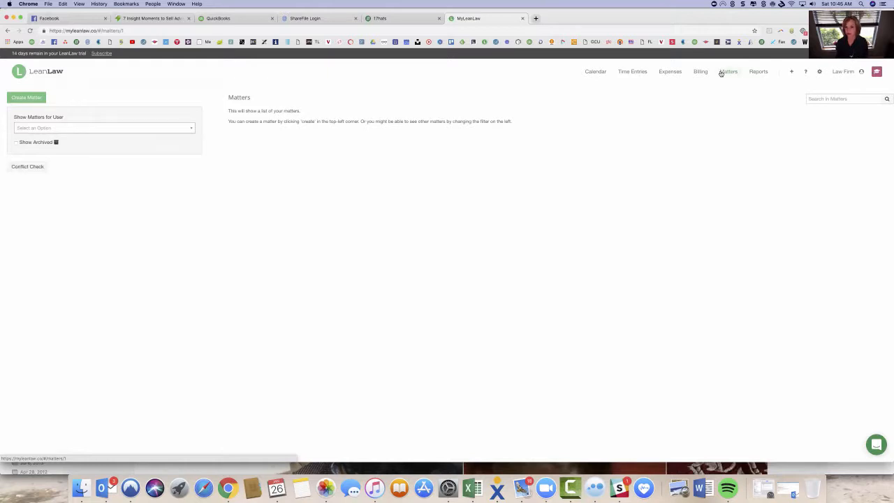
Start connecting the firm to QuickBooks from its QuickBooks Integration settings and proceed to the Intuit authorization window.
{"action": "left_click", "coordinate": [819, 71]}
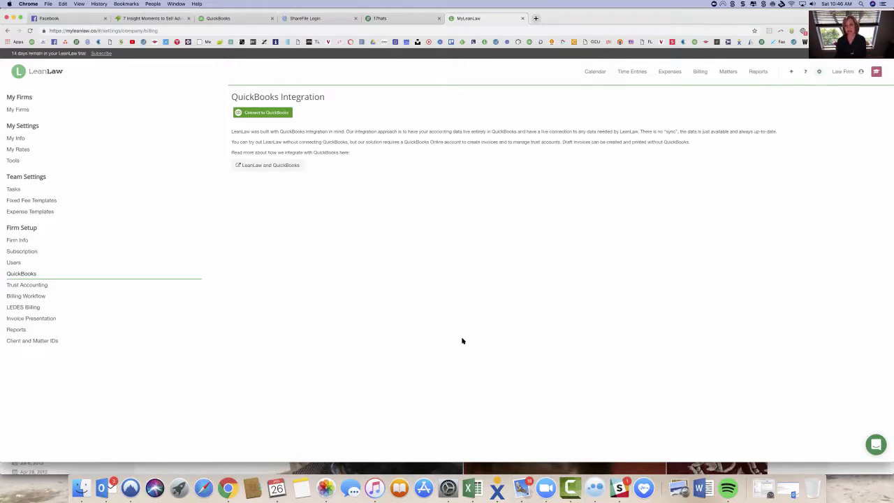
{"action": "left_click", "coordinate": [269, 115]}
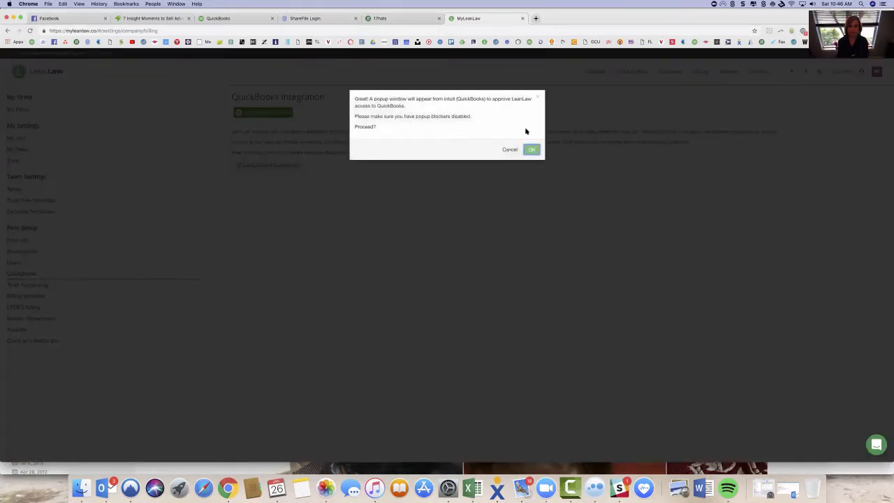
{"action": "left_click", "coordinate": [532, 150]}
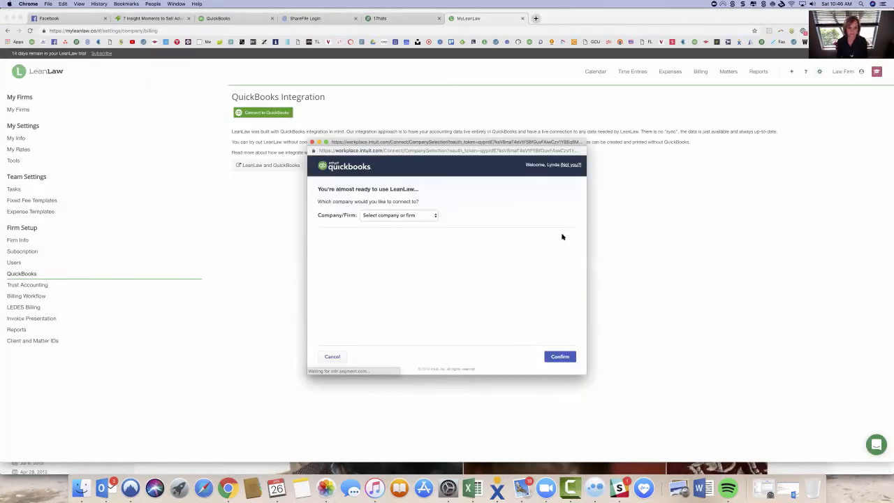
Choose the Law Firm client under Artesani Bookkeeping and authorize Intuit to share its QuickBooks data with LeanLaw.
{"action": "left_click", "coordinate": [435, 215]}
{"action": "left_click", "coordinate": [427, 223]}
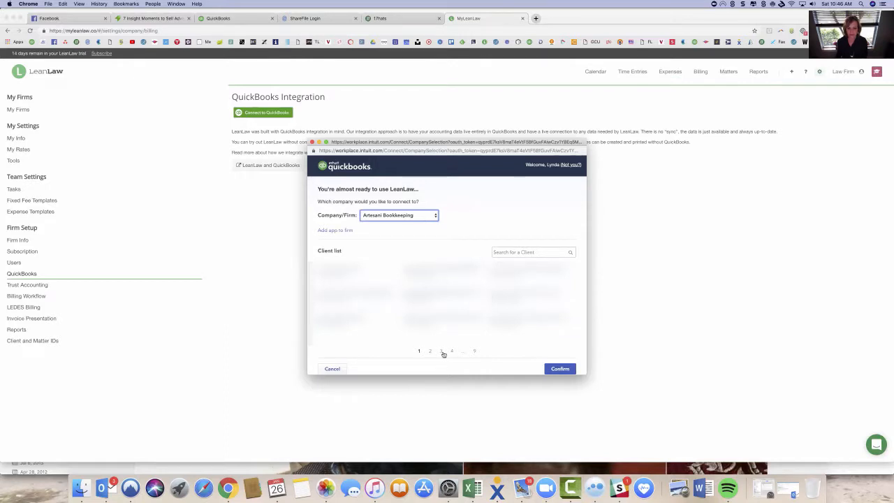
{"action": "left_click", "coordinate": [439, 351]}
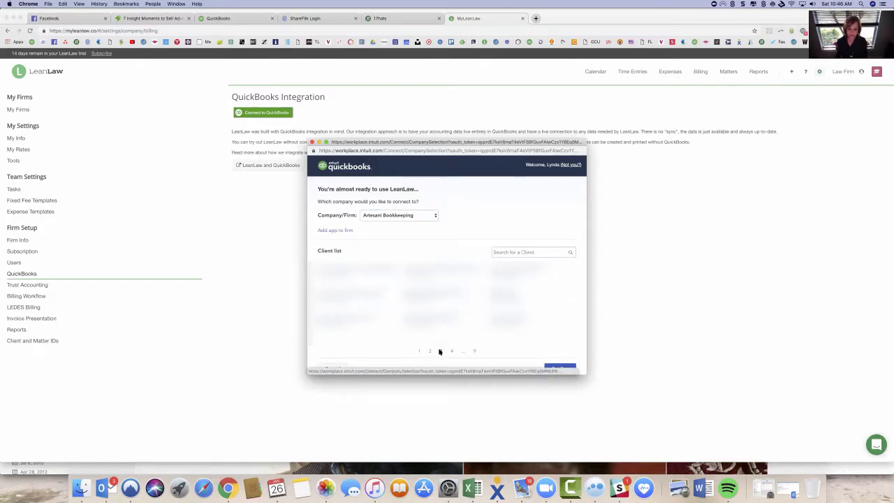
{"action": "left_click", "coordinate": [454, 353]}
{"action": "left_click", "coordinate": [407, 320]}
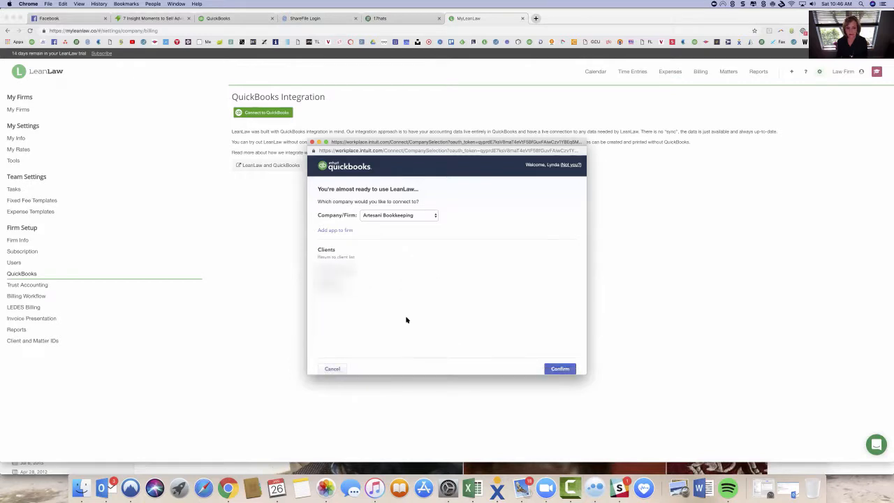
{"action": "left_click", "coordinate": [560, 369]}
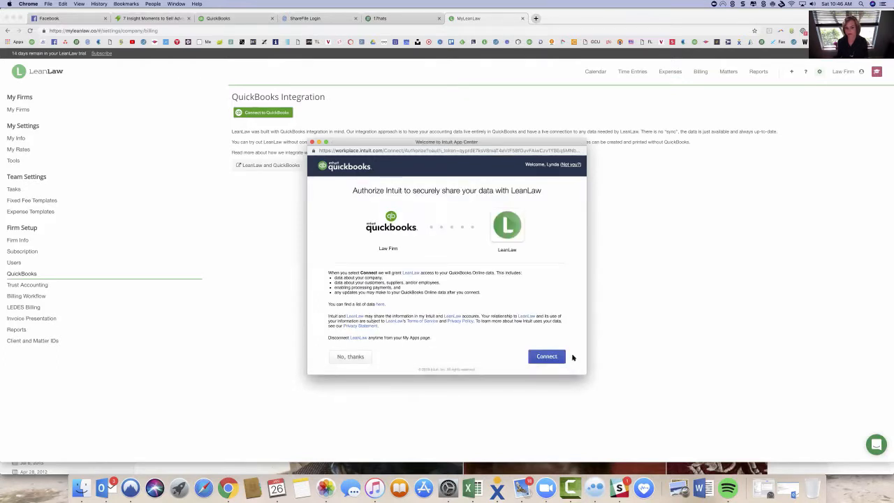
{"action": "left_click", "coordinate": [556, 357]}
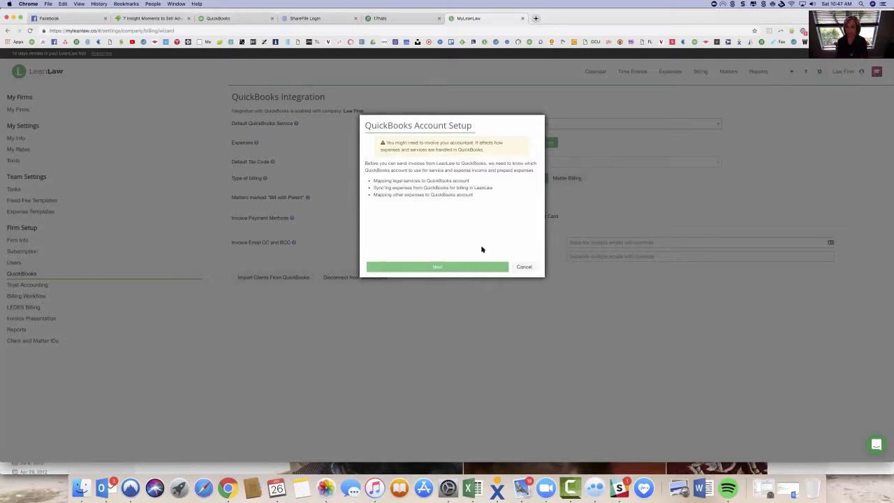
In the QuickBooks Account Setup, assign services to the existing Legal Fee Income account and continue to the product/service stage.
{"action": "left_click", "coordinate": [466, 267]}
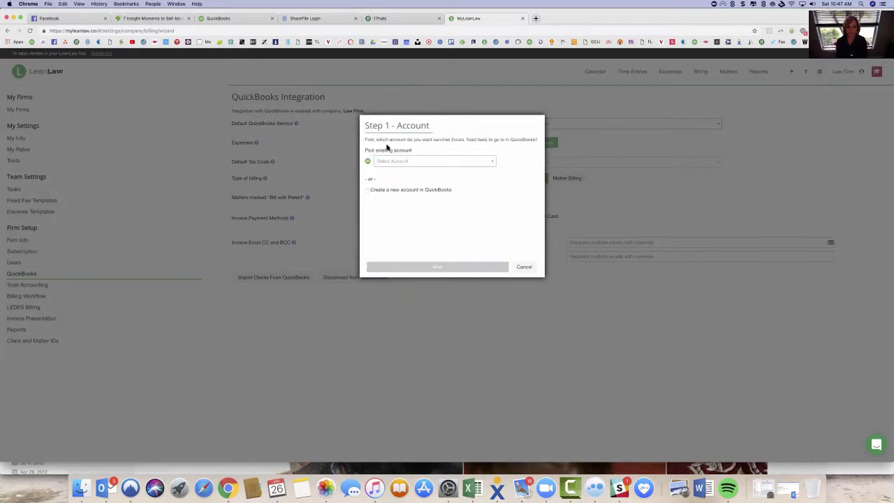
{"action": "left_click", "coordinate": [492, 165]}
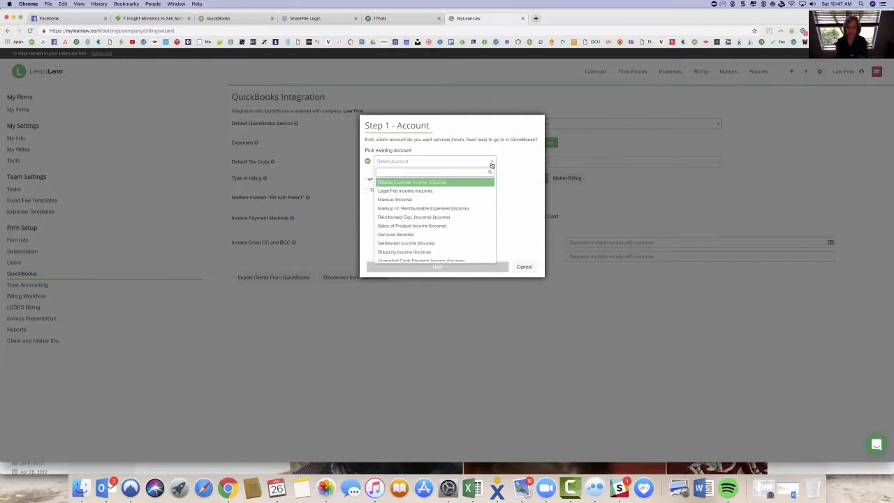
{"action": "left_click", "coordinate": [421, 191]}
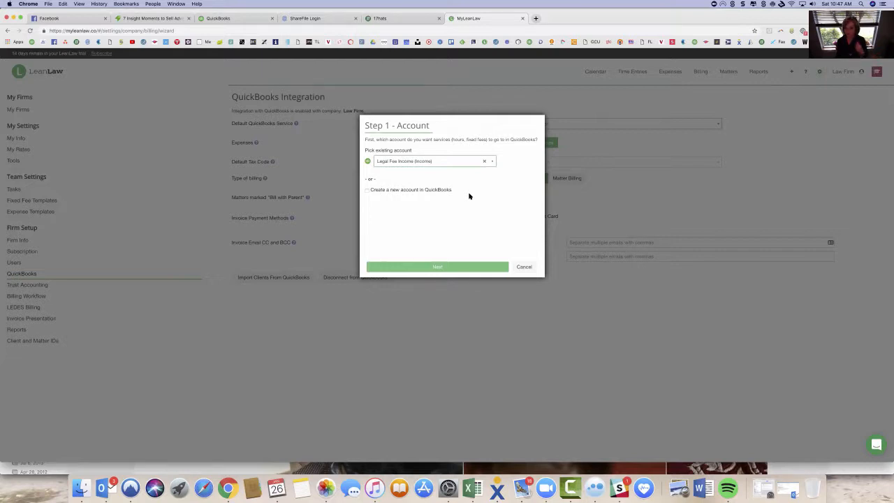
{"action": "left_click", "coordinate": [477, 266]}
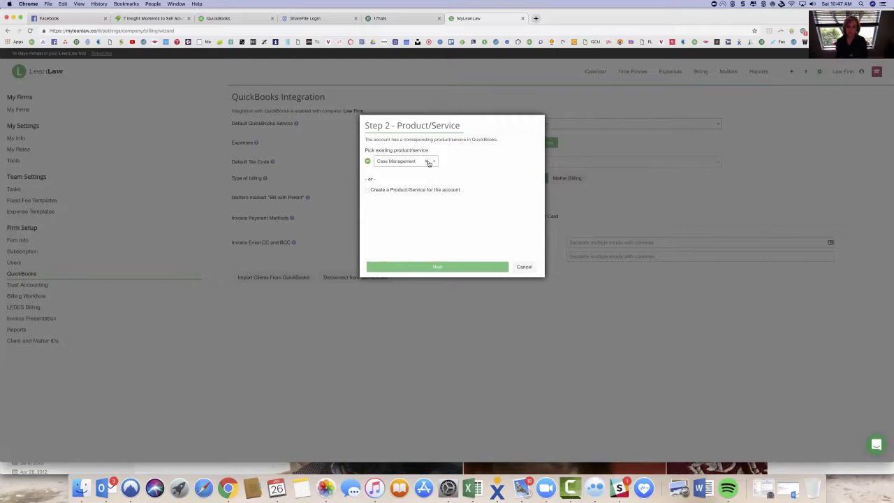
Keep Case Management as the existing product/service for the account and enable QuickBooks sync for prepaid expenses.
{"action": "left_click", "coordinate": [434, 161]}
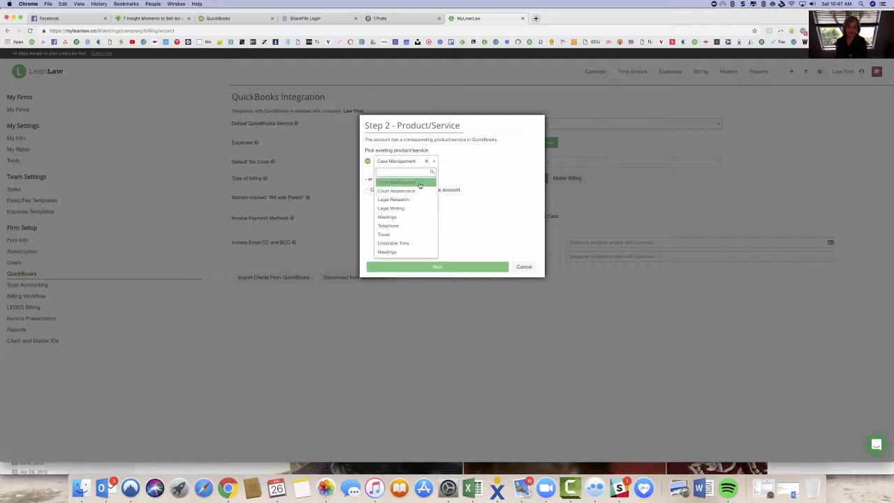
{"action": "left_click", "coordinate": [531, 195]}
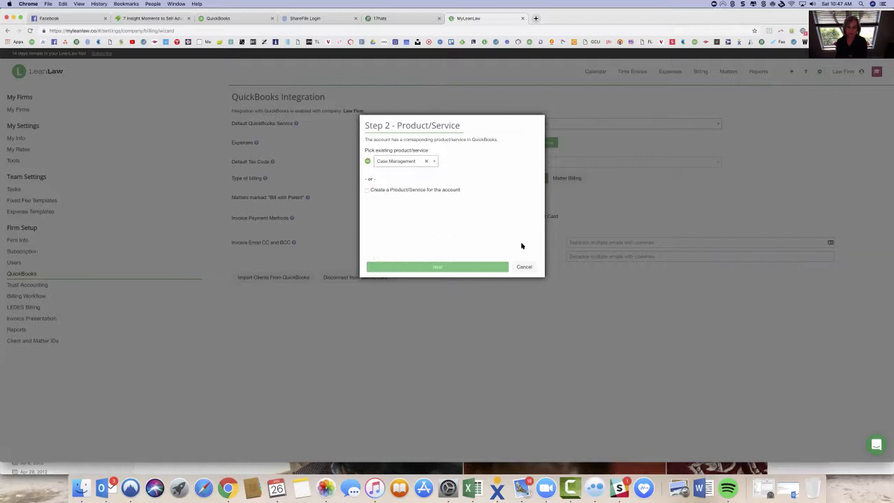
{"action": "left_click", "coordinate": [492, 268]}
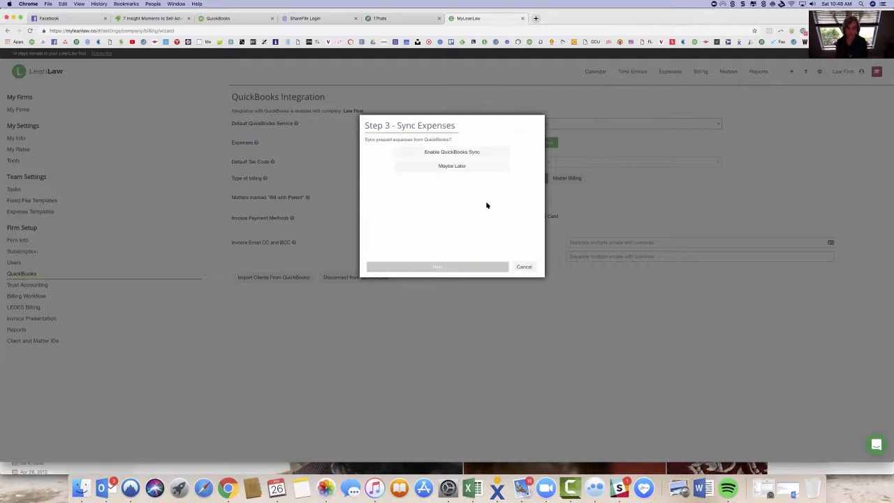
{"action": "left_click", "coordinate": [486, 154]}
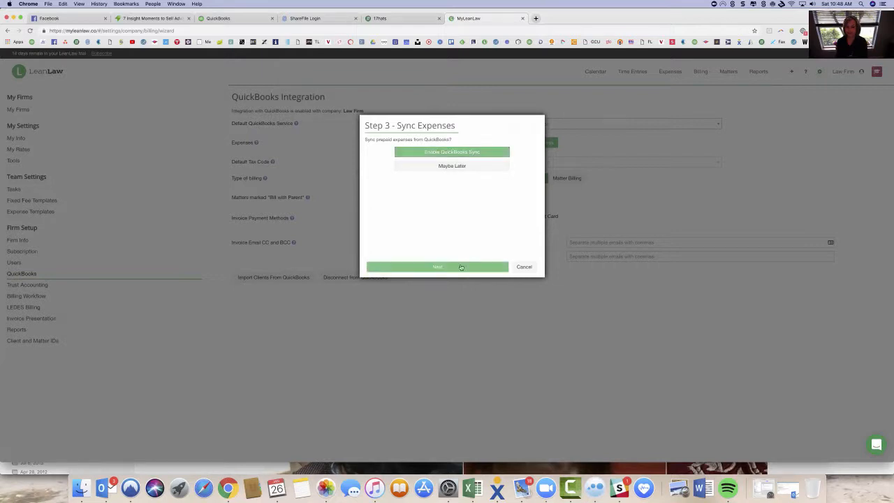
{"action": "left_click", "coordinate": [458, 269]}
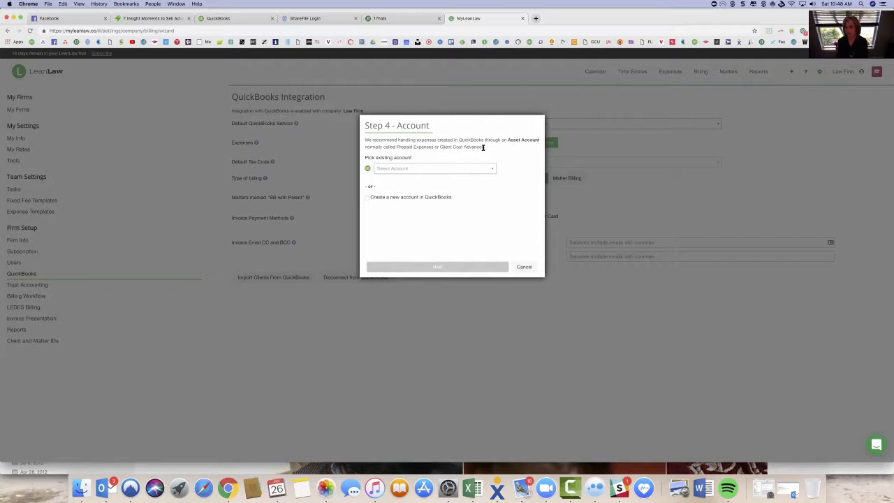
Assign QuickBooks expenses to the existing Prepaids asset account, with a new Prepaids product/service and syncing for all dates.
{"action": "left_click", "coordinate": [491, 171]}
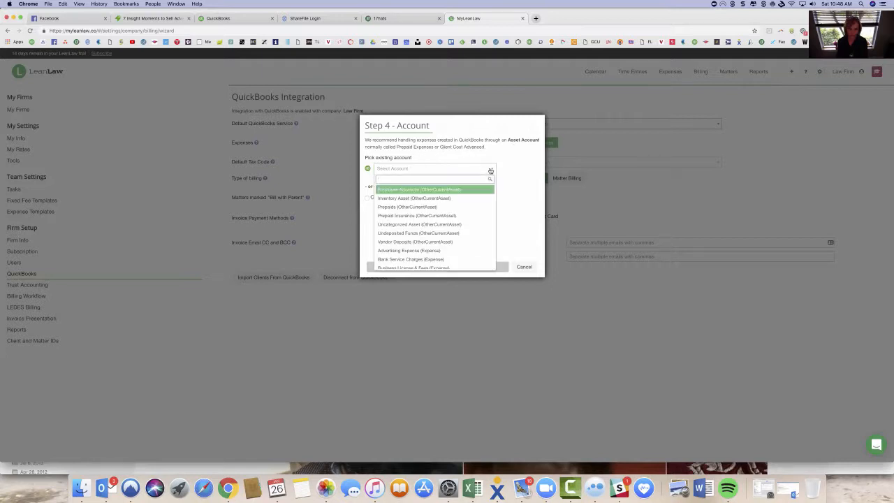
{"action": "left_click", "coordinate": [428, 209]}
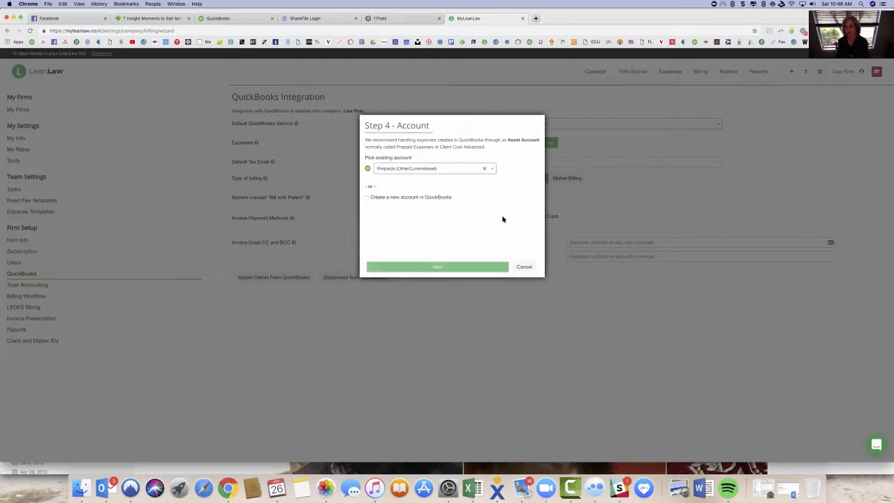
{"action": "left_click", "coordinate": [471, 268]}
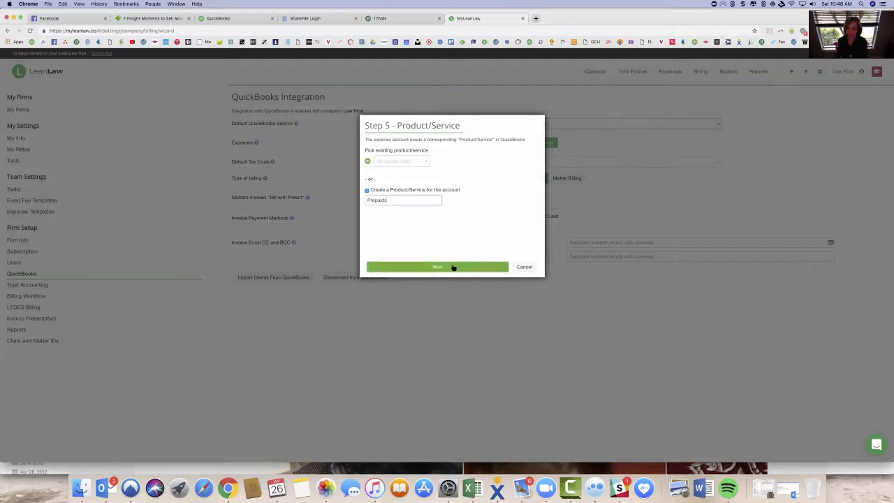
{"action": "left_click", "coordinate": [453, 268]}
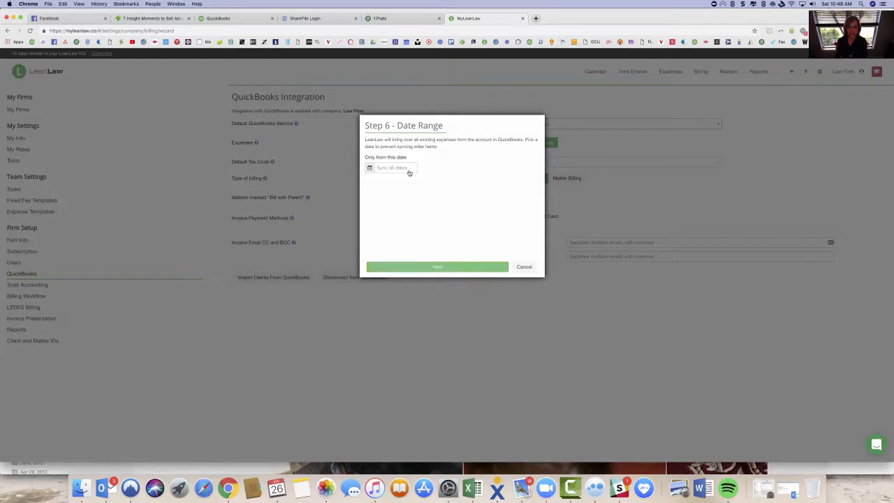
{"action": "left_click", "coordinate": [447, 266]}
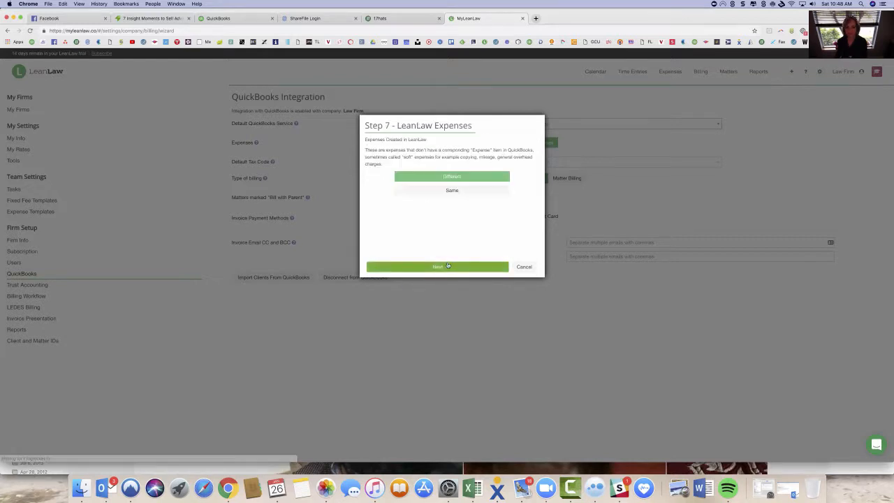
Set LeanLaw-created expenses as Different, map them to the Billable Expense Income account with a new product/service of that name, and save the setup.
{"action": "left_click", "coordinate": [459, 176]}
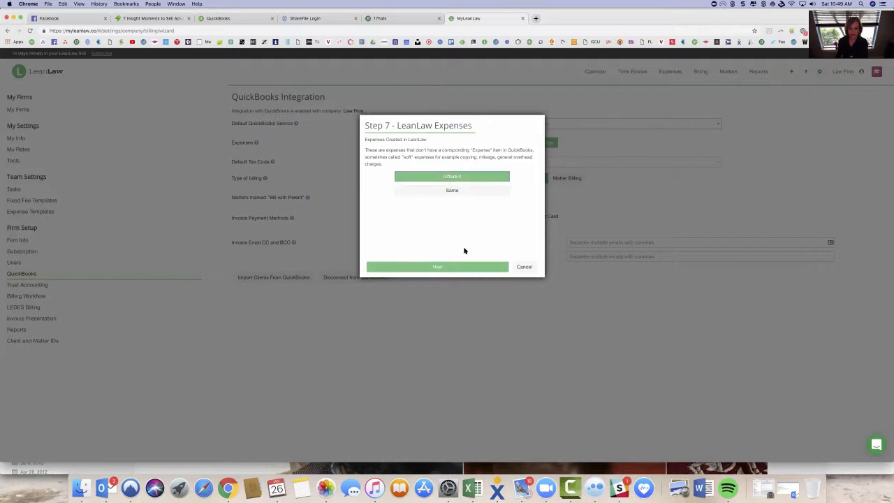
{"action": "left_click", "coordinate": [463, 267]}
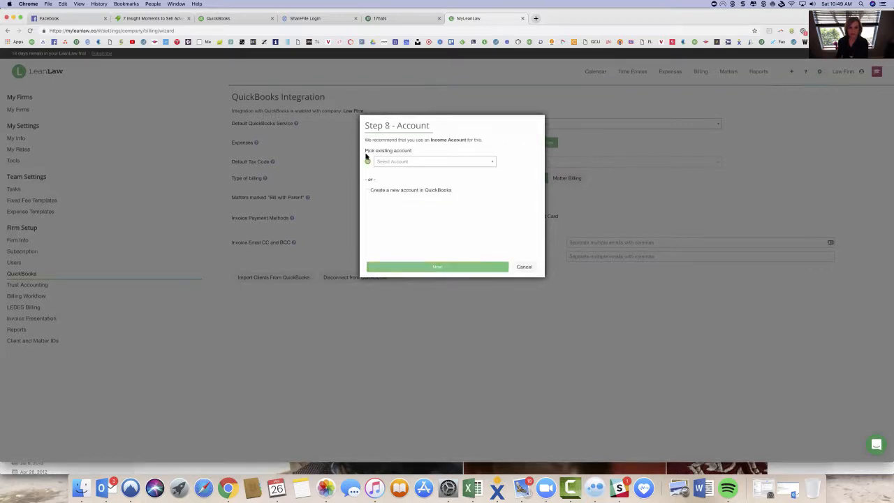
{"action": "left_click", "coordinate": [492, 165]}
{"action": "left_click", "coordinate": [457, 193]}
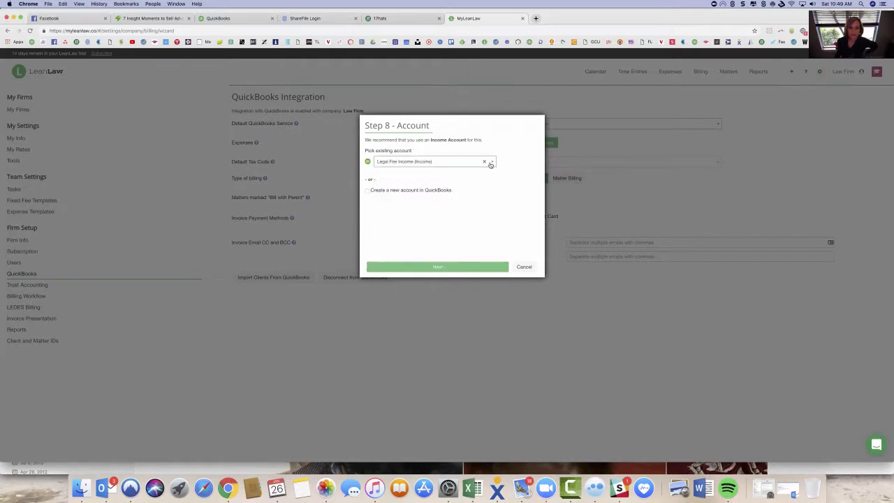
{"action": "left_click", "coordinate": [490, 164]}
{"action": "left_click", "coordinate": [434, 185]}
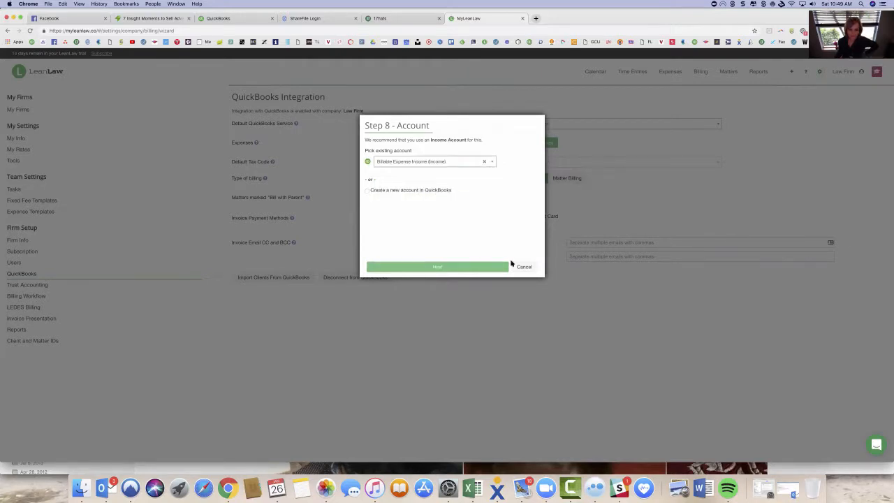
{"action": "left_click", "coordinate": [483, 268]}
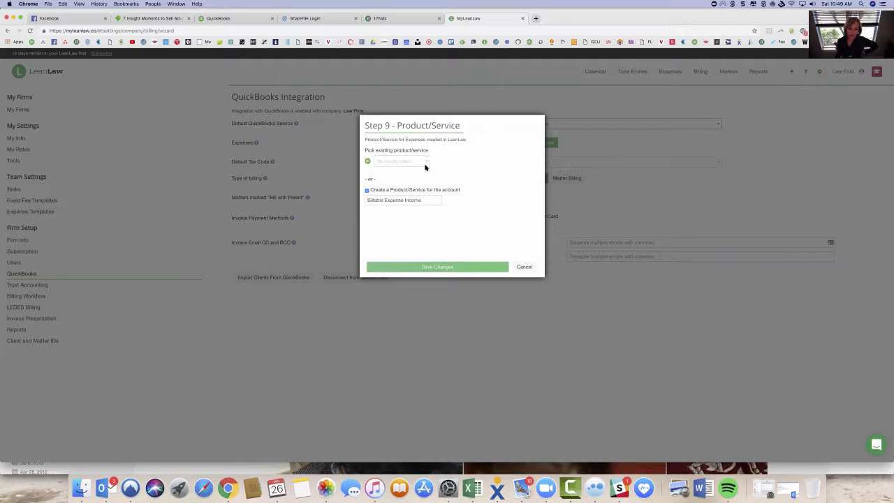
{"action": "left_click", "coordinate": [479, 268]}
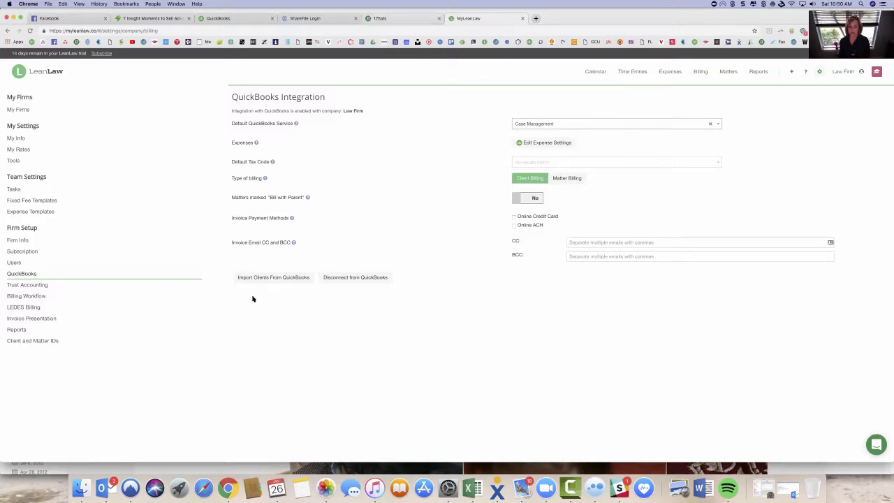
Fill in the invoice BCC e-mail address, leave the CC address empty, and save the QuickBooks integration settings.
{"action": "left_click", "coordinate": [586, 242]}
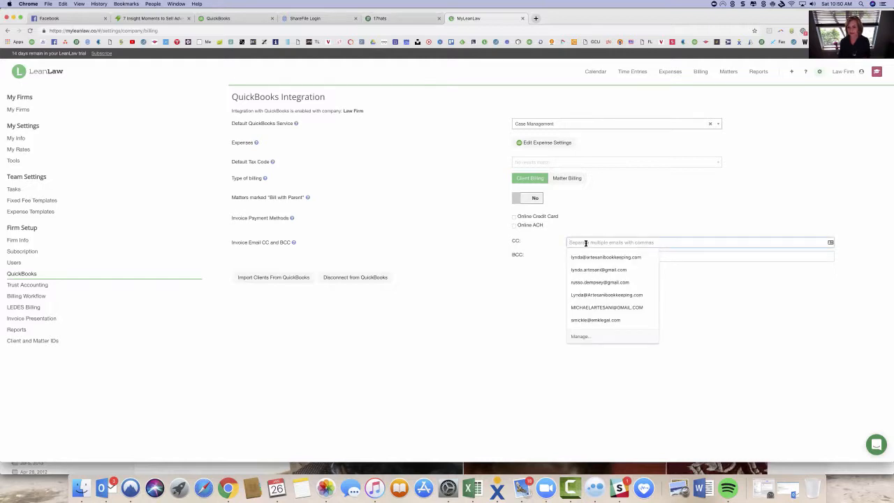
{"action": "left_click", "coordinate": [582, 258]}
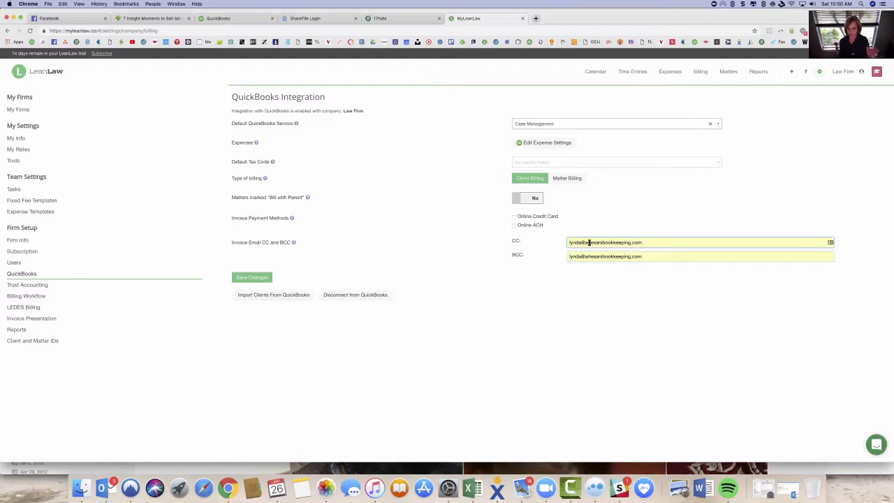
{"action": "left_click_drag", "start_coordinate": [639, 244], "coordinate": [544, 245]}
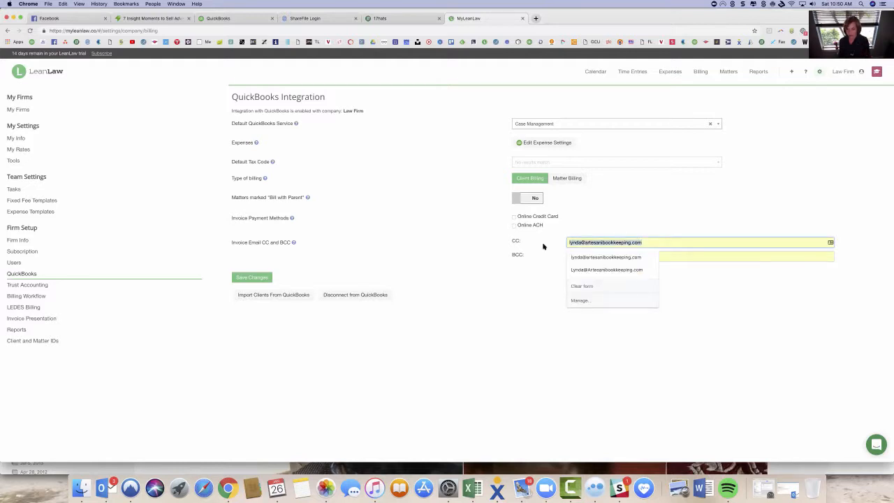
{"action": "key", "text": "BackSpace"}
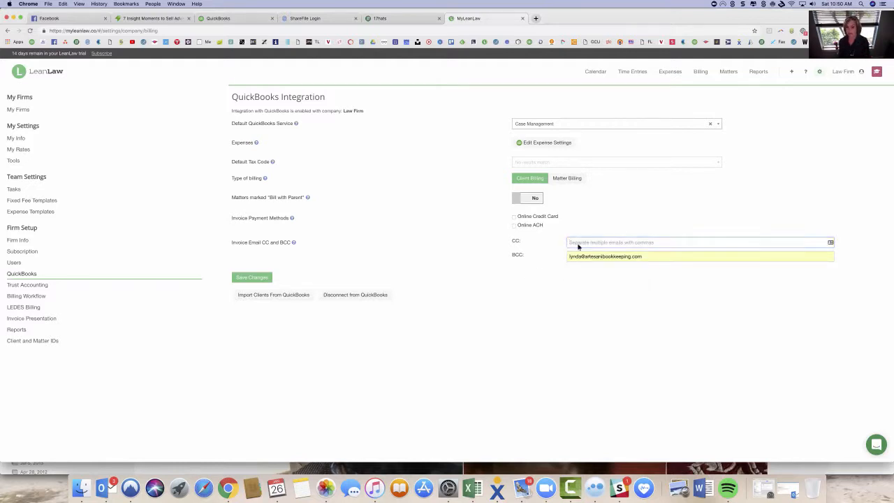
{"action": "left_click", "coordinate": [609, 240]}
{"action": "left_click", "coordinate": [471, 283]}
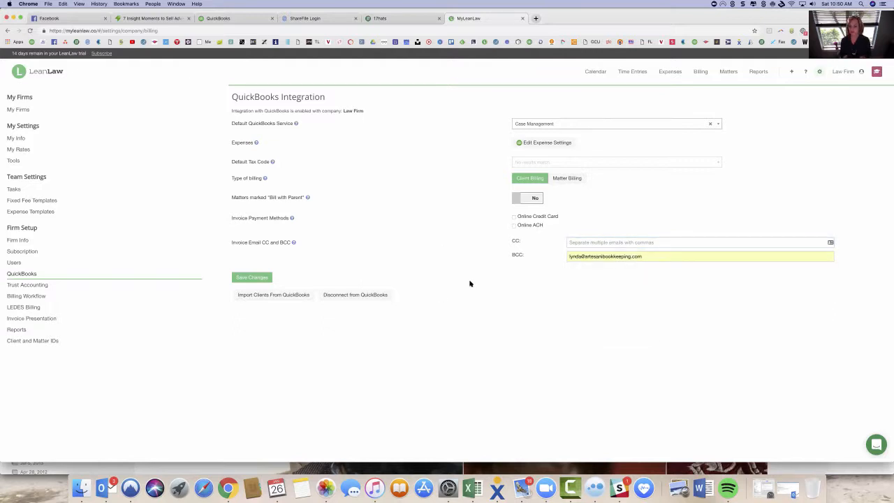
{"action": "left_click", "coordinate": [257, 278]}
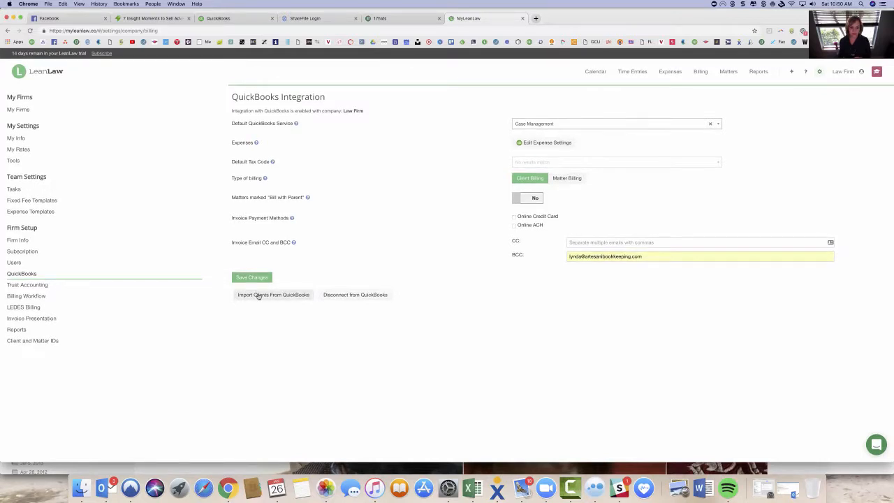
Import all QuickBooks clients with their matters into LeanLaw and check the imported list for errors.
{"action": "left_click", "coordinate": [258, 295]}
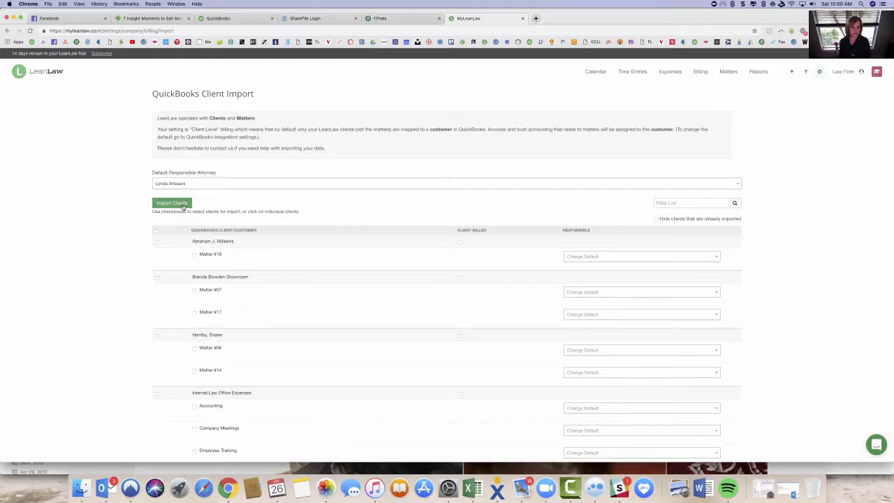
{"action": "left_click", "coordinate": [156, 233]}
{"action": "left_click", "coordinate": [183, 205]}
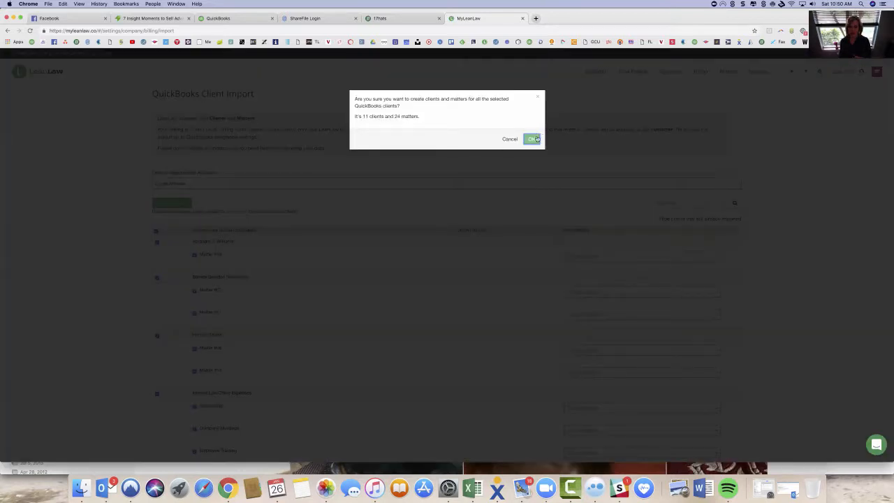
{"action": "left_click", "coordinate": [533, 139]}
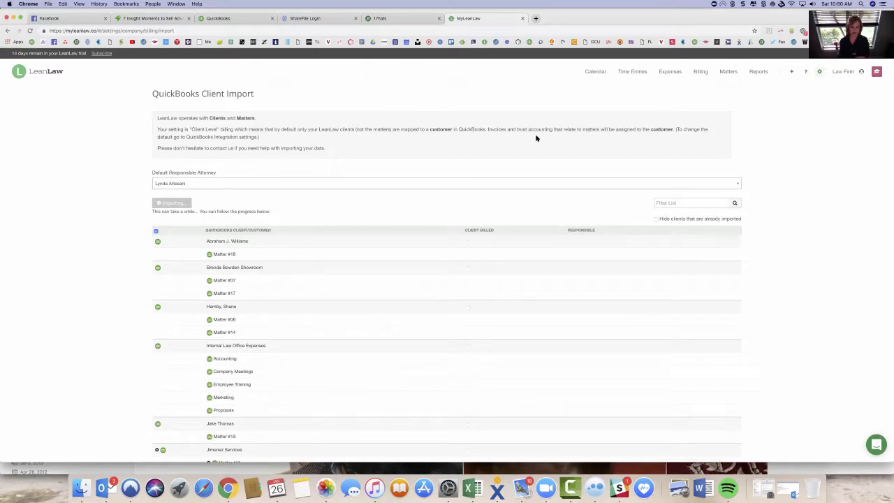
{"action": "scroll", "coordinate": [536, 138], "scroll_direction": "down", "scroll_amount": 1}
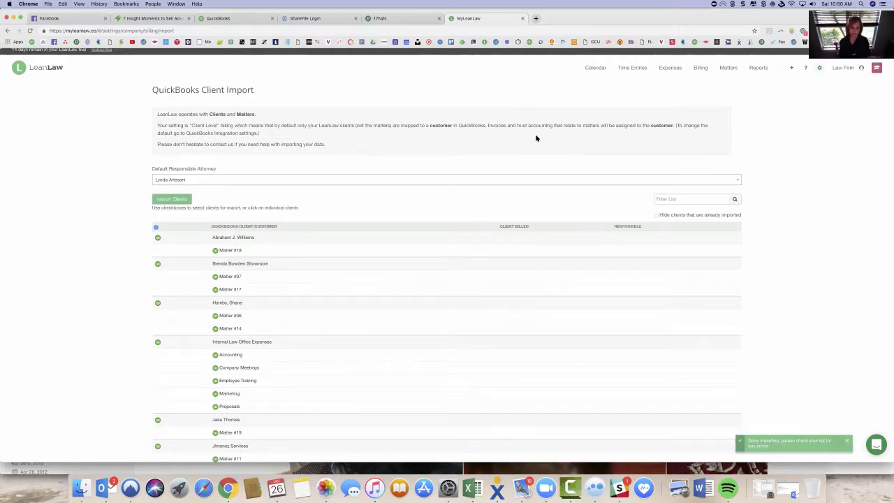
{"action": "scroll", "coordinate": [480, 284], "scroll_direction": "down", "scroll_amount": 8}
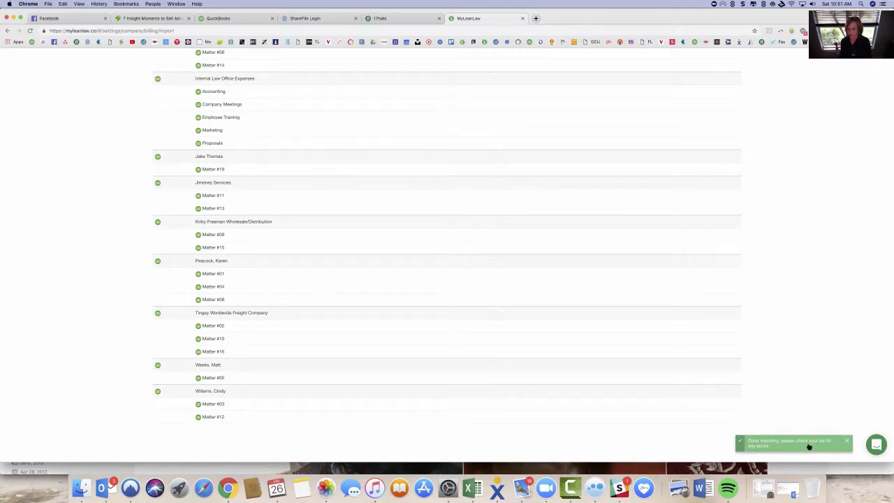
{"action": "left_click", "coordinate": [848, 441]}
{"action": "scroll", "coordinate": [794, 395], "scroll_direction": "up", "scroll_amount": 5}
{"action": "scroll", "coordinate": [794, 395], "scroll_direction": "down", "scroll_amount": 4}
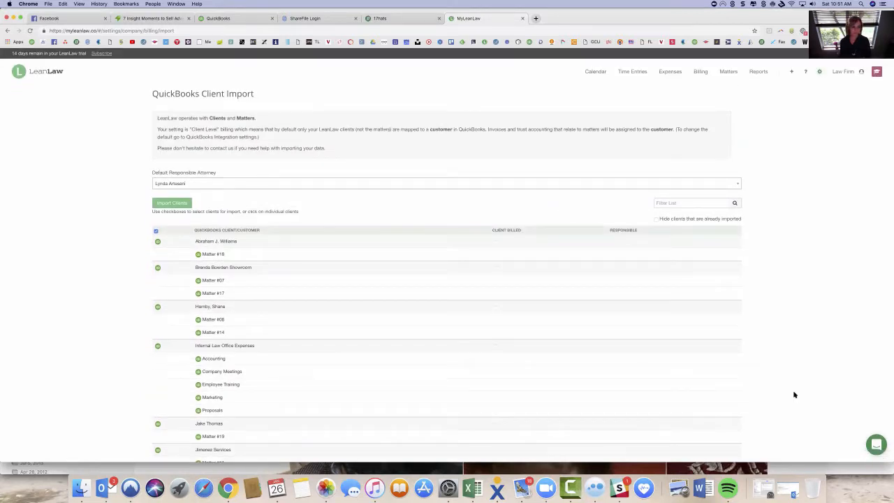
{"action": "scroll", "coordinate": [794, 394], "scroll_direction": "up", "scroll_amount": 10}
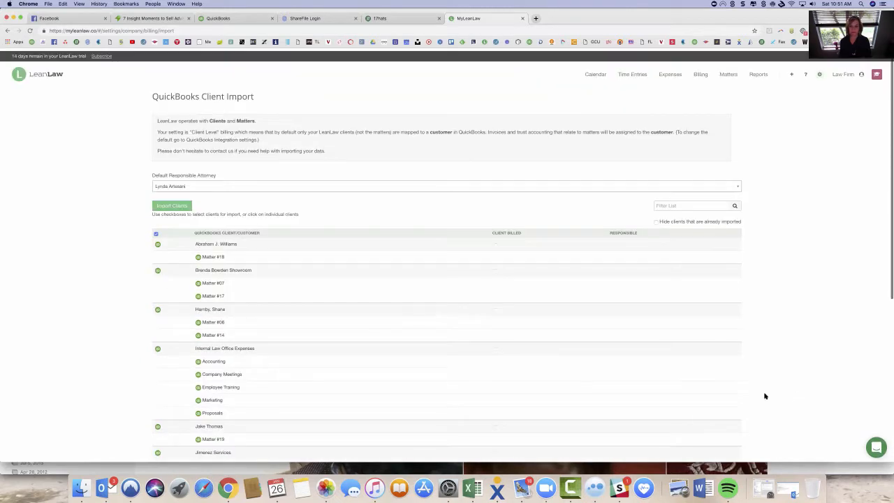